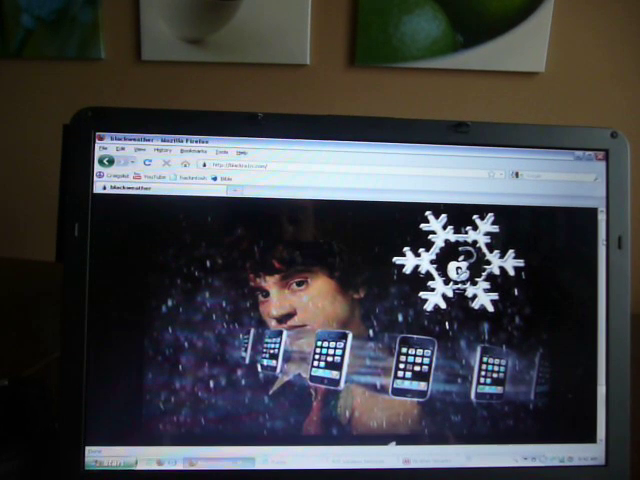
pyautogui.scroll(-3, 350, 320)
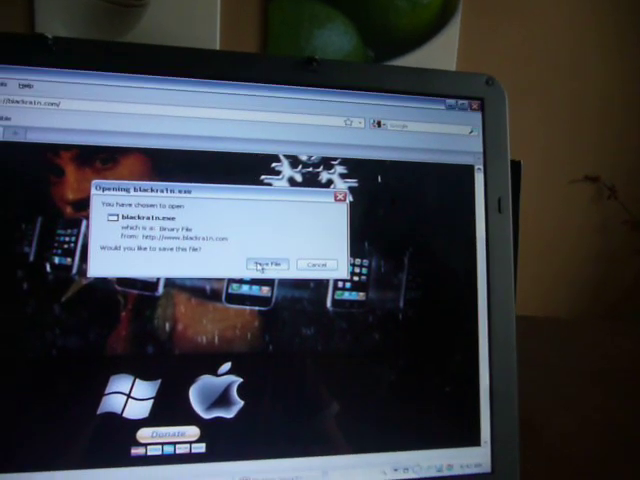
# Save the blackra1n.exe download to the computer from Firefox.
pyautogui.click(265, 265)
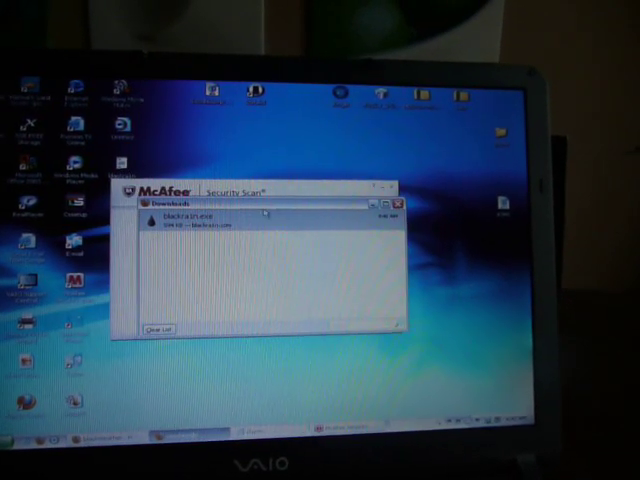
# Launch blackra1n.exe from Firefox Downloads and accept the Windows security warning.
pyautogui.rightClick(199, 213)
pyautogui.click(215, 222)
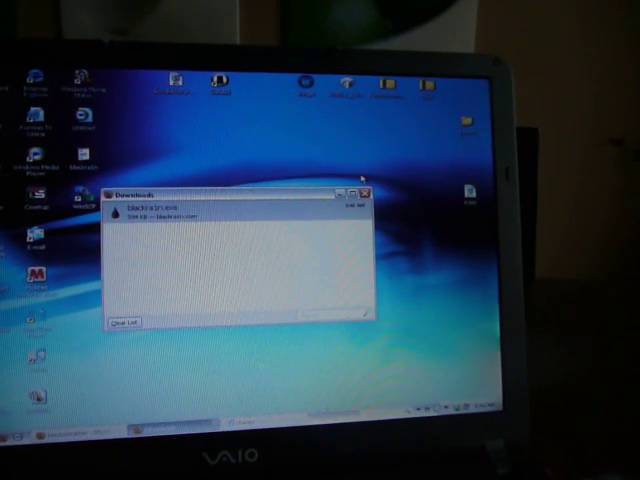
pyautogui.rightClick(196, 233)
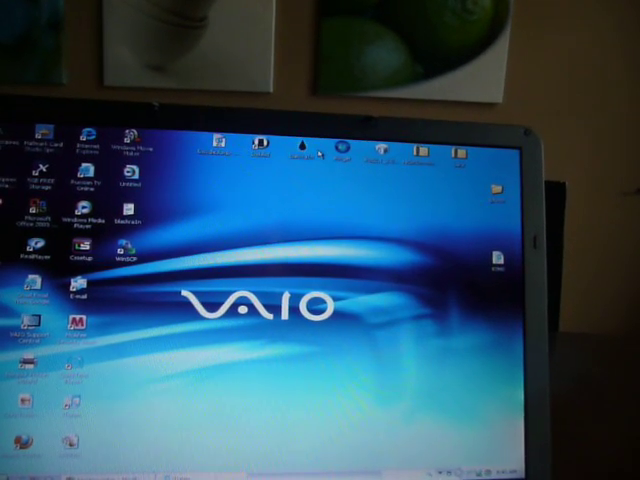
pyautogui.press('Return')
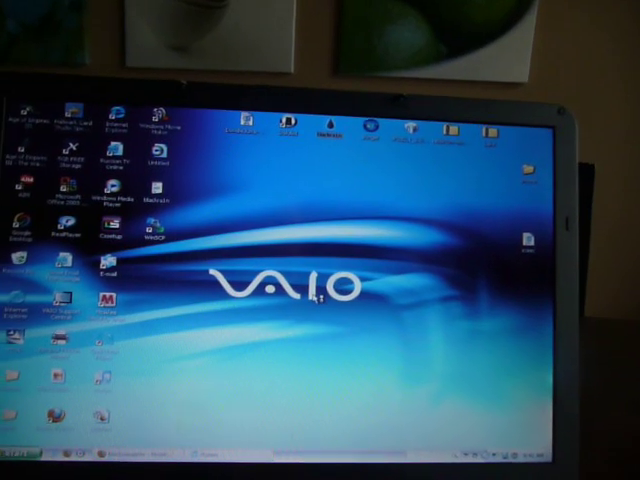